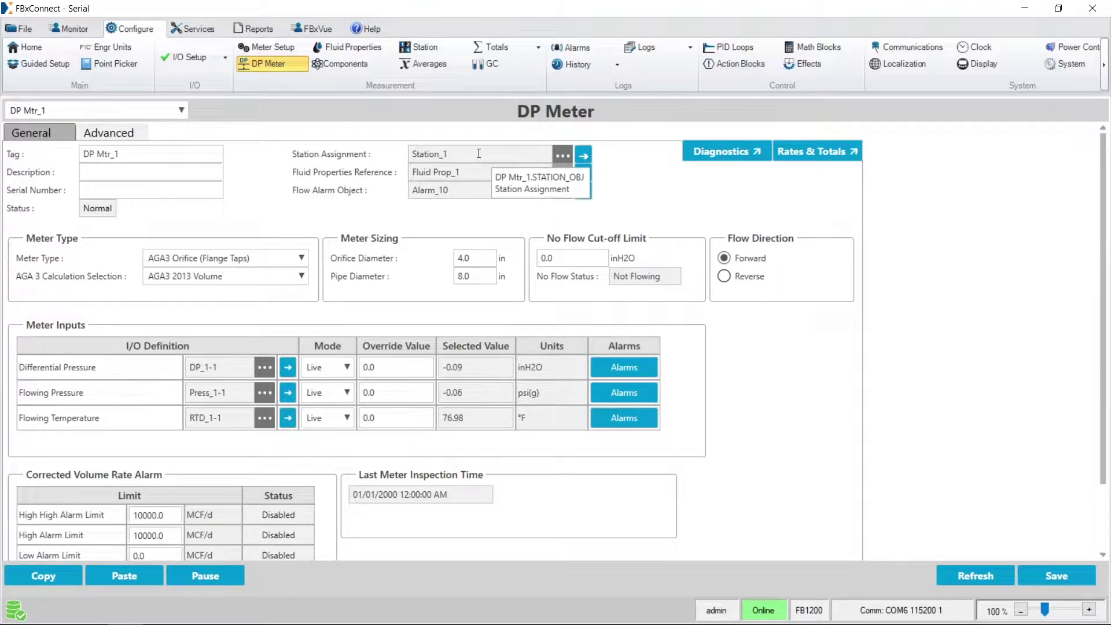
# - Set Station_1's compressibility to AGA8 Part 2 2017 / GERG 2008 and save
pyautogui.click(584, 156)
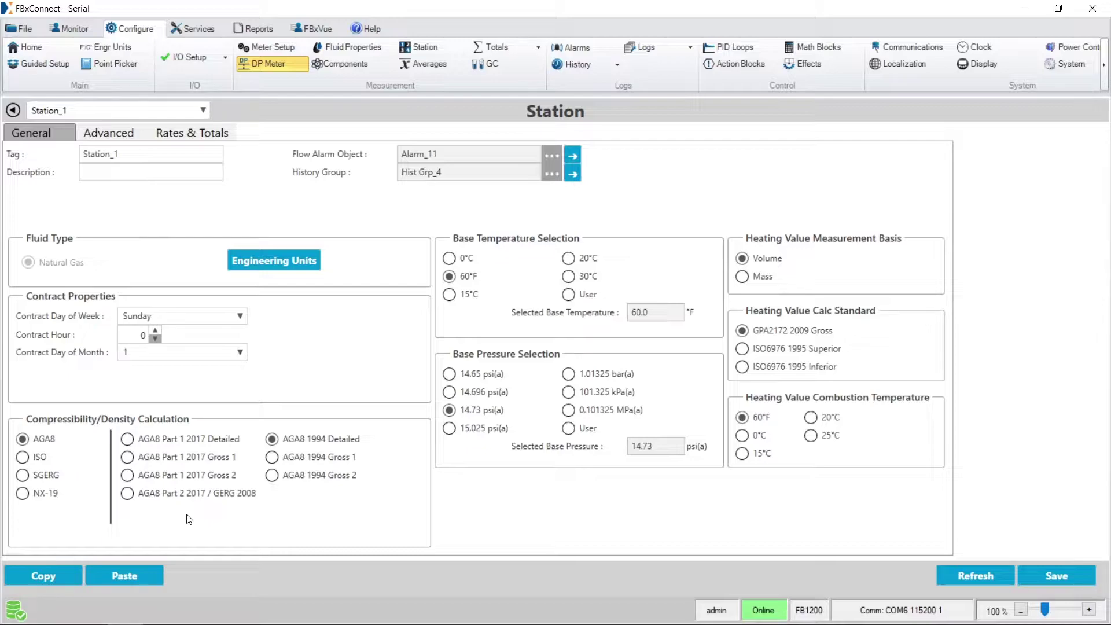
pyautogui.click(177, 495)
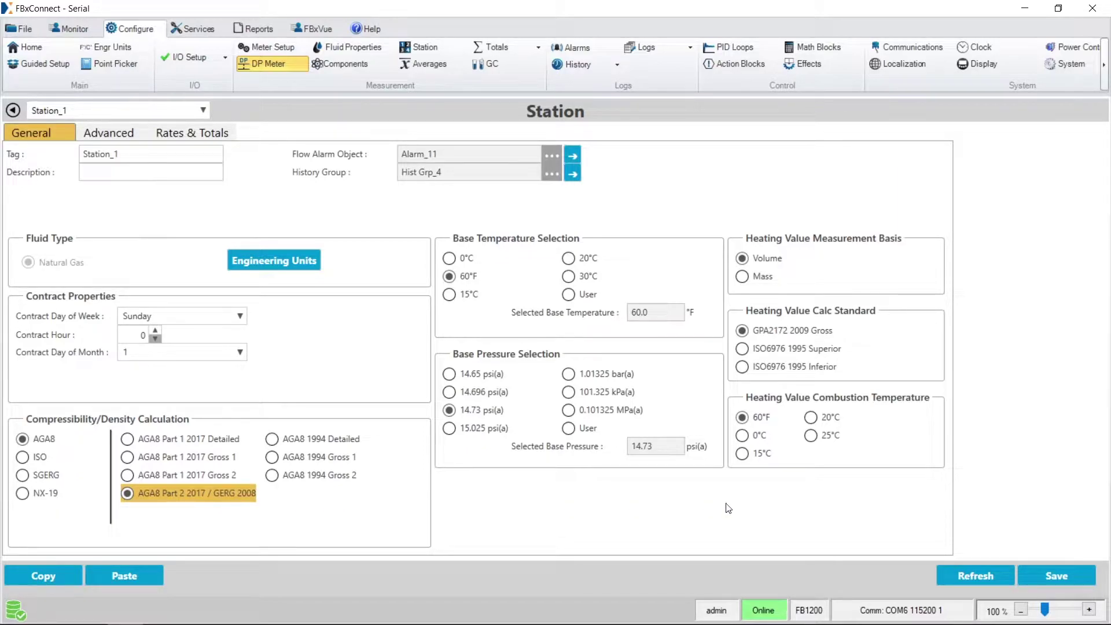
pyautogui.click(1037, 574)
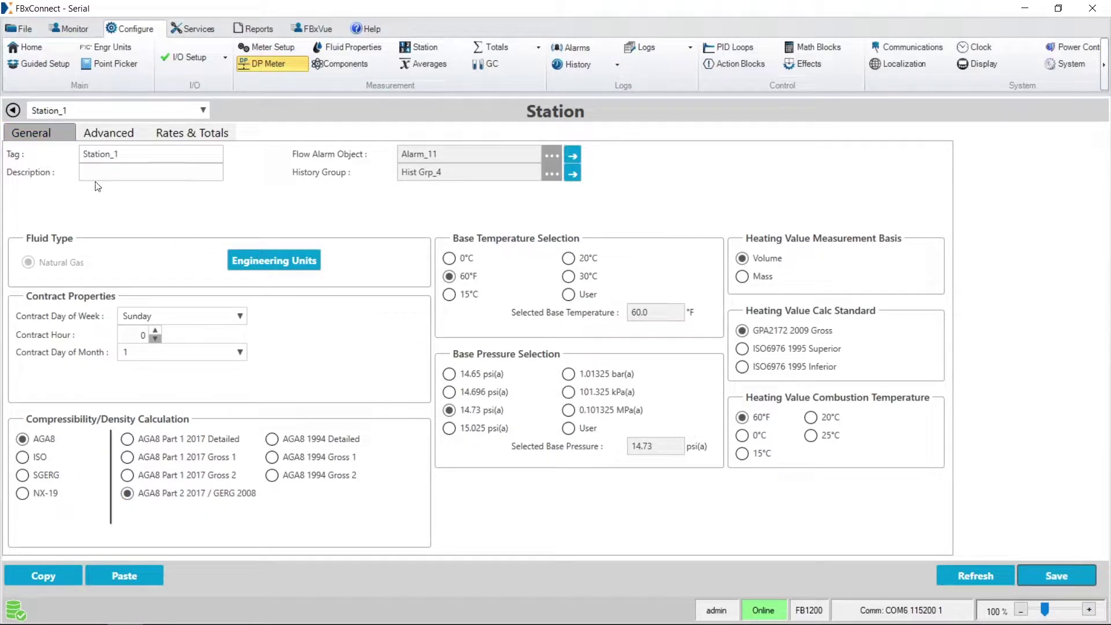
# - Review DP Mtr_1's meter type list, leaving AGA3 Orifice (Flange Taps) unchanged
pyautogui.click(13, 111)
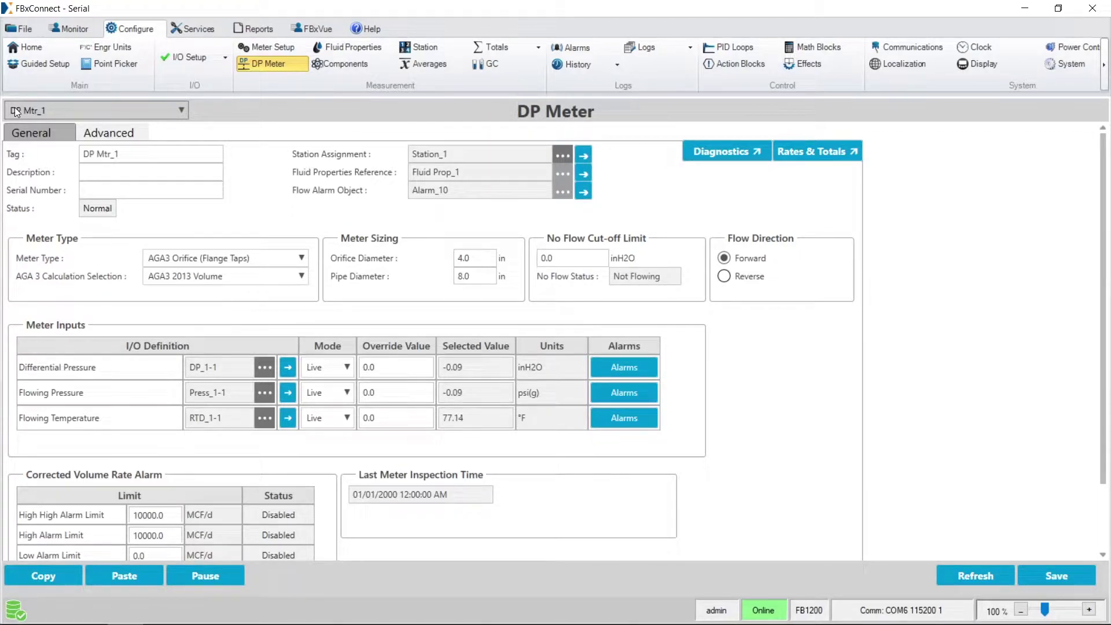
pyautogui.click(303, 260)
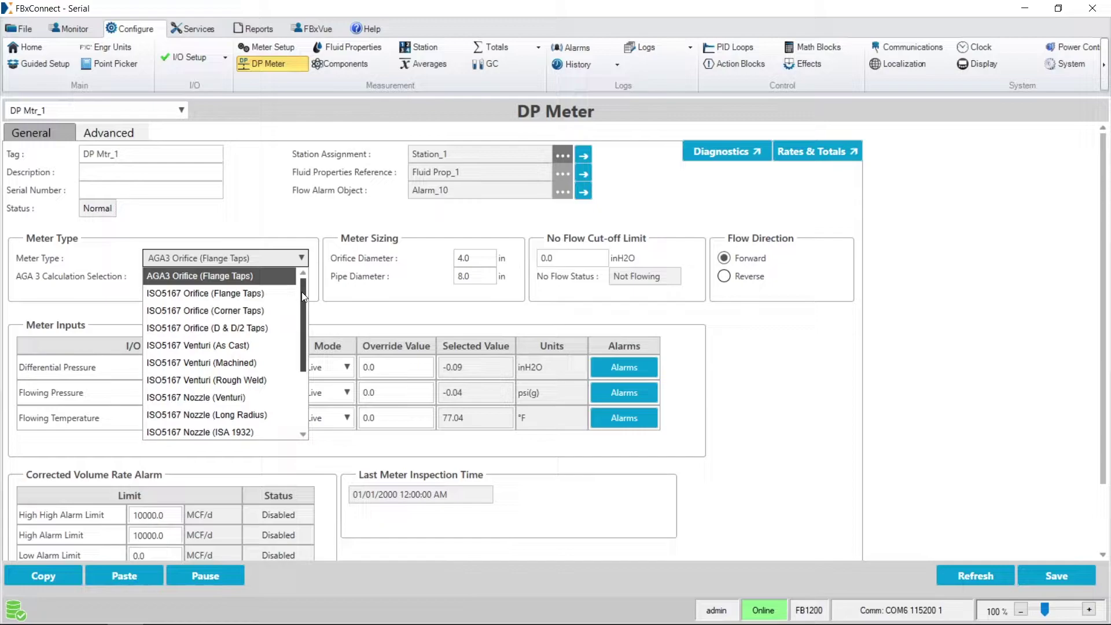
pyautogui.moveTo(301, 292); pyautogui.dragTo(301, 382)
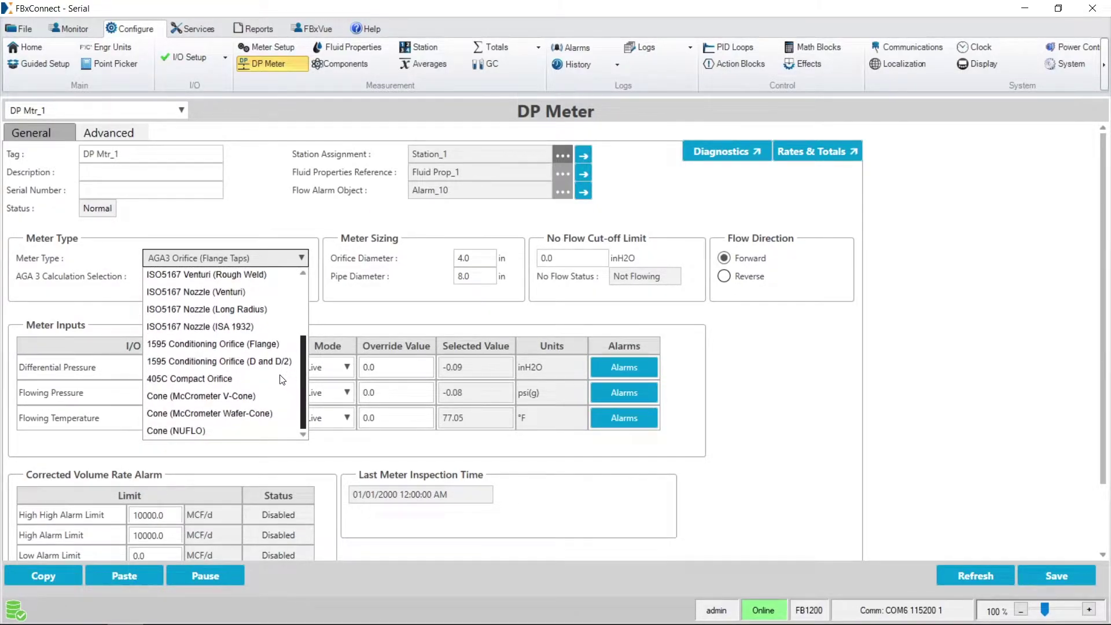
pyautogui.scroll(5, 280, 378)
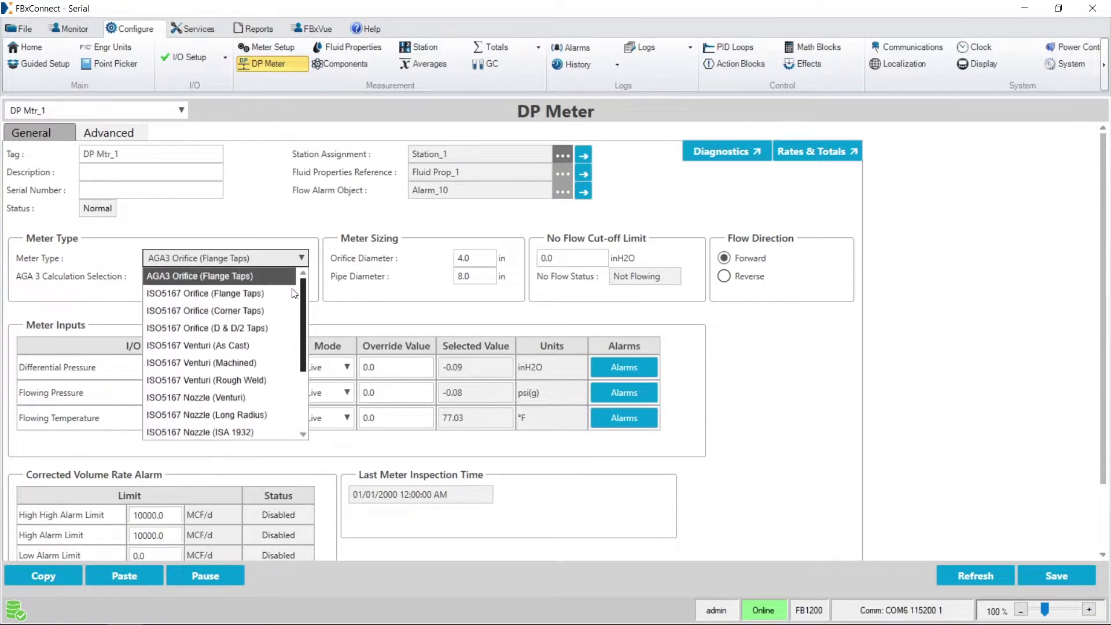
pyautogui.click(293, 228)
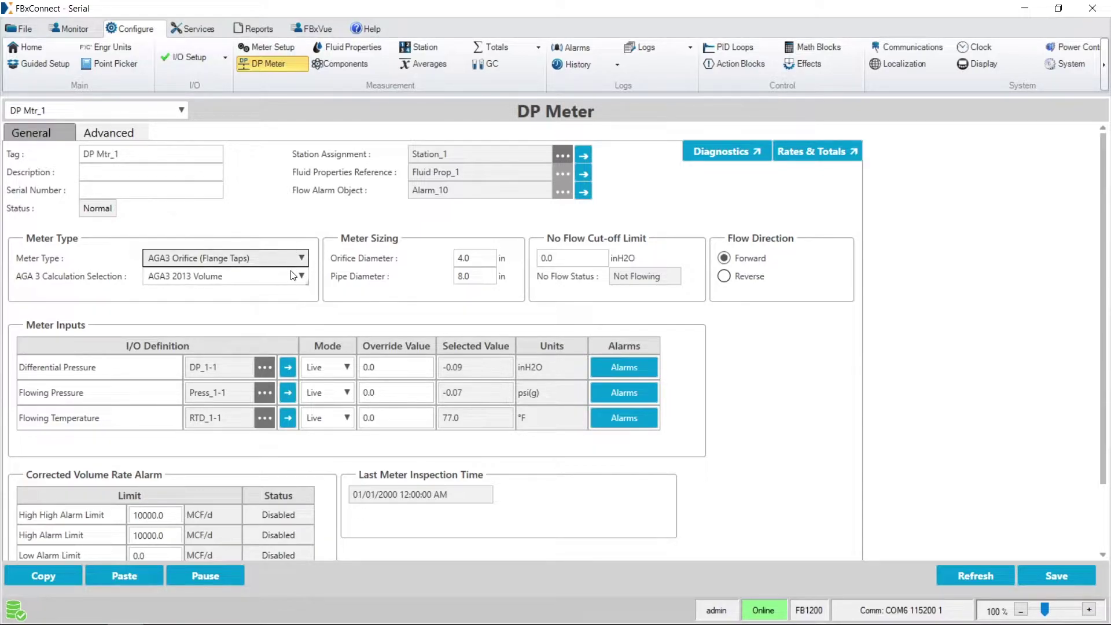
# - Set the AGA3 calculation to AGA3 2013 Mass and save the meter
pyautogui.click(226, 276)
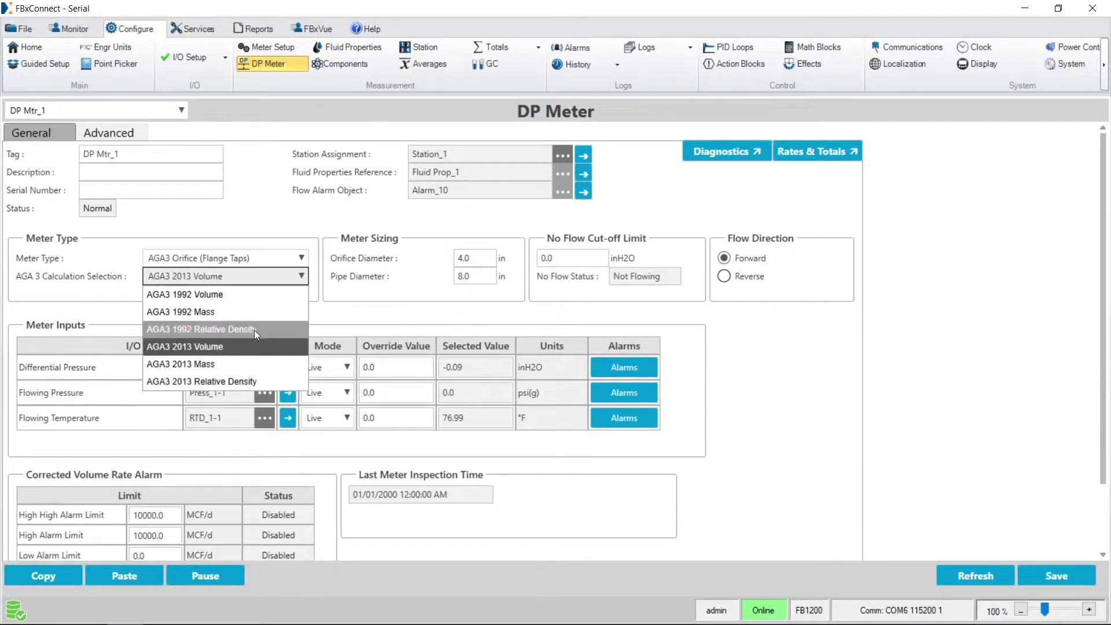
pyautogui.click(239, 363)
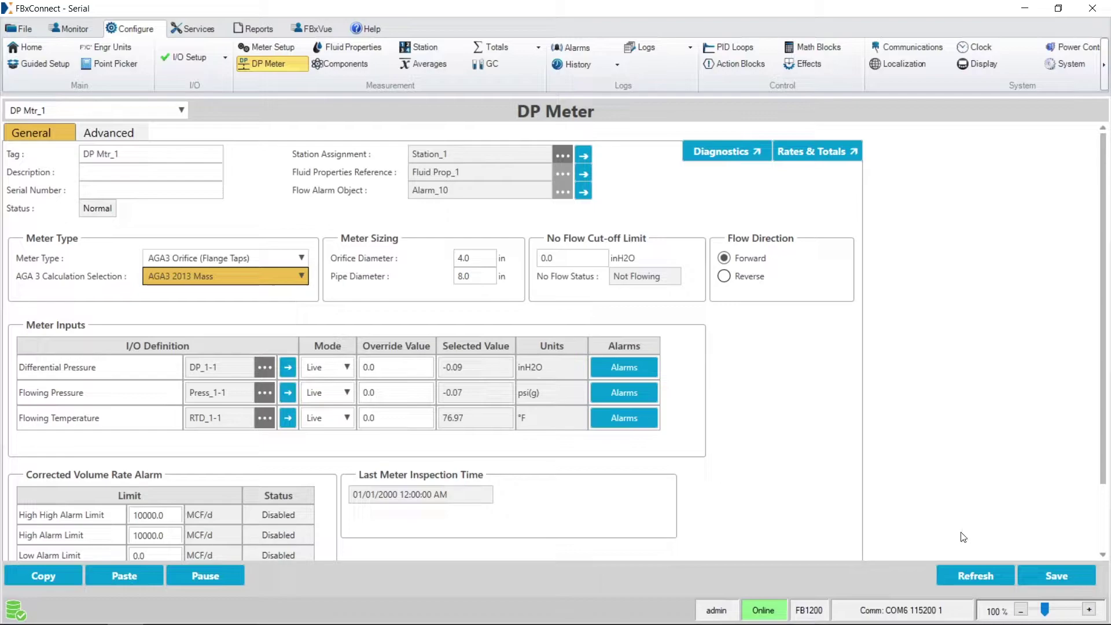
pyautogui.click(1046, 574)
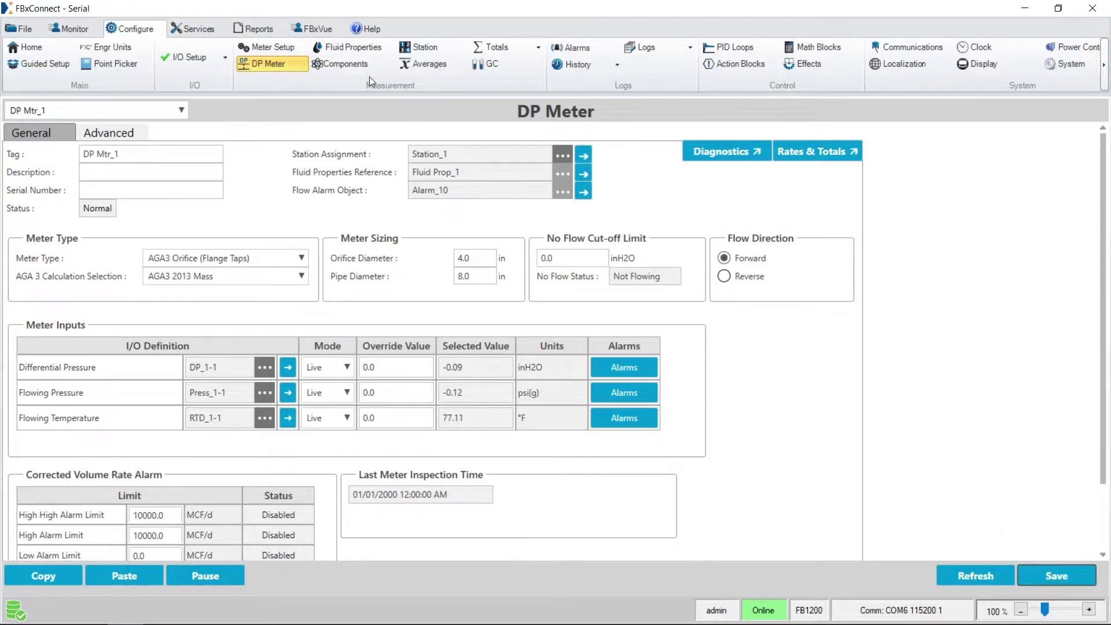
# - In Components_1, set the Methane override to 0 and the Hydrogen override to 100
pyautogui.click(346, 65)
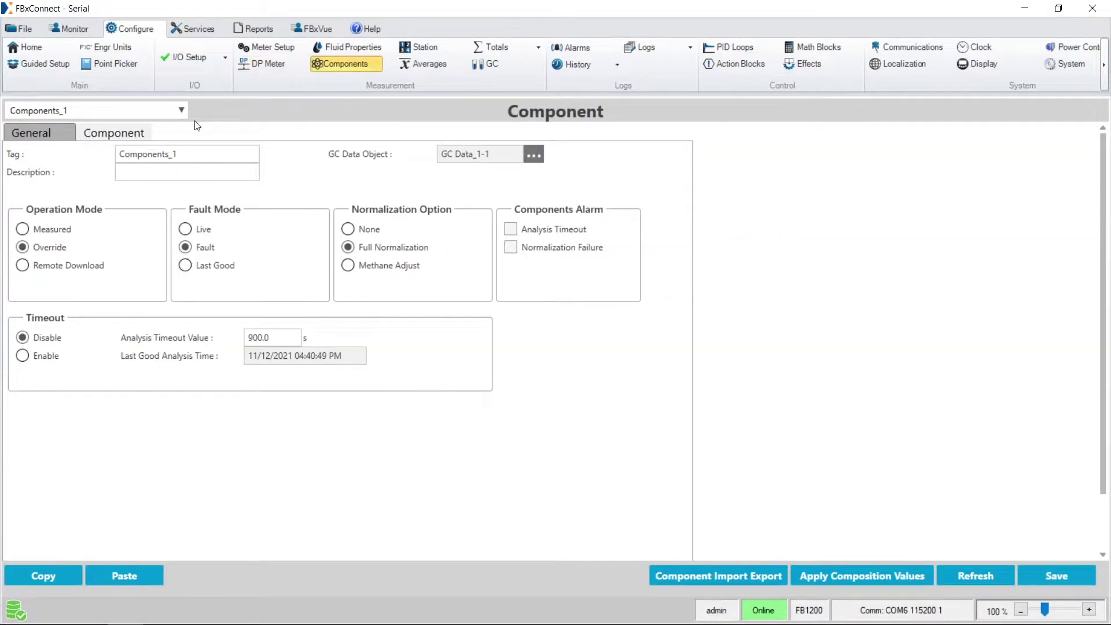
pyautogui.click(146, 127)
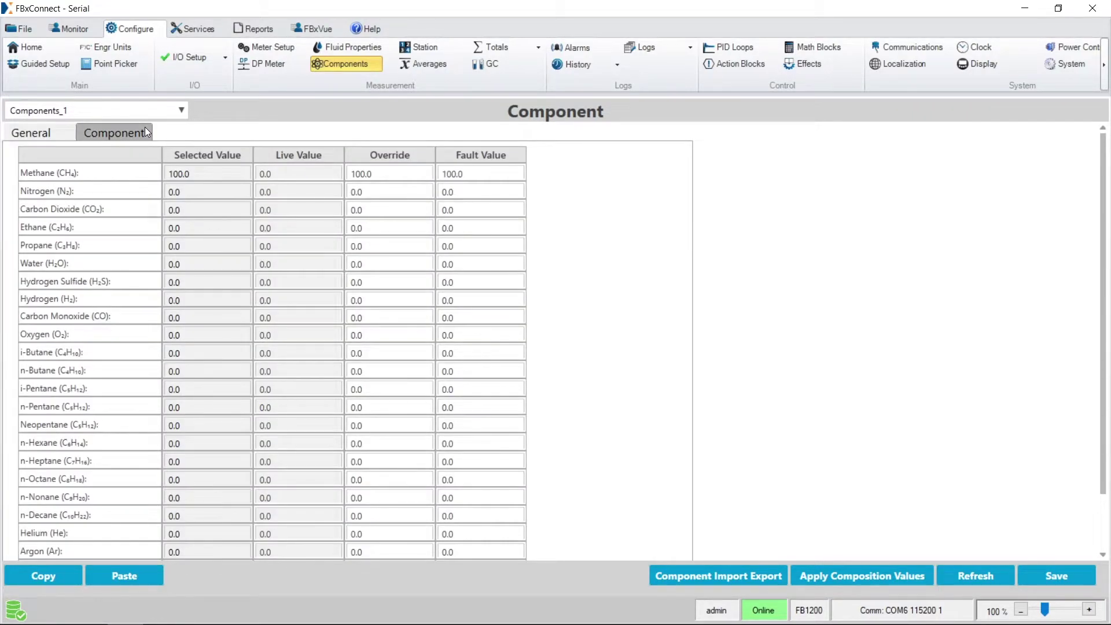
pyautogui.doubleClick(364, 173)
pyautogui.write('0')
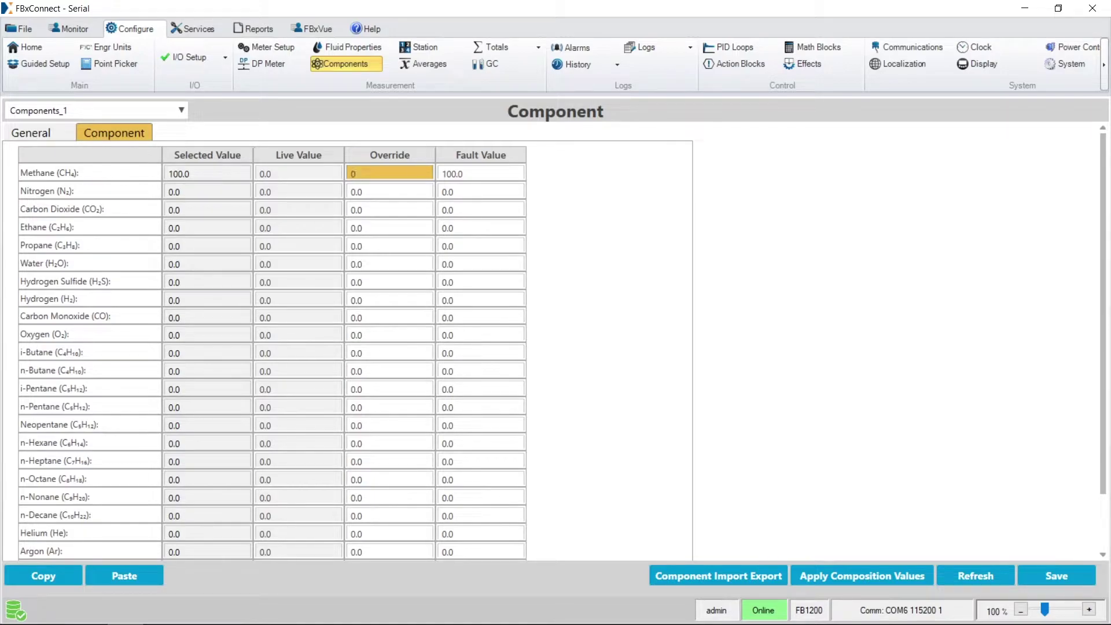
pyautogui.doubleClick(358, 300)
pyautogui.write('10')
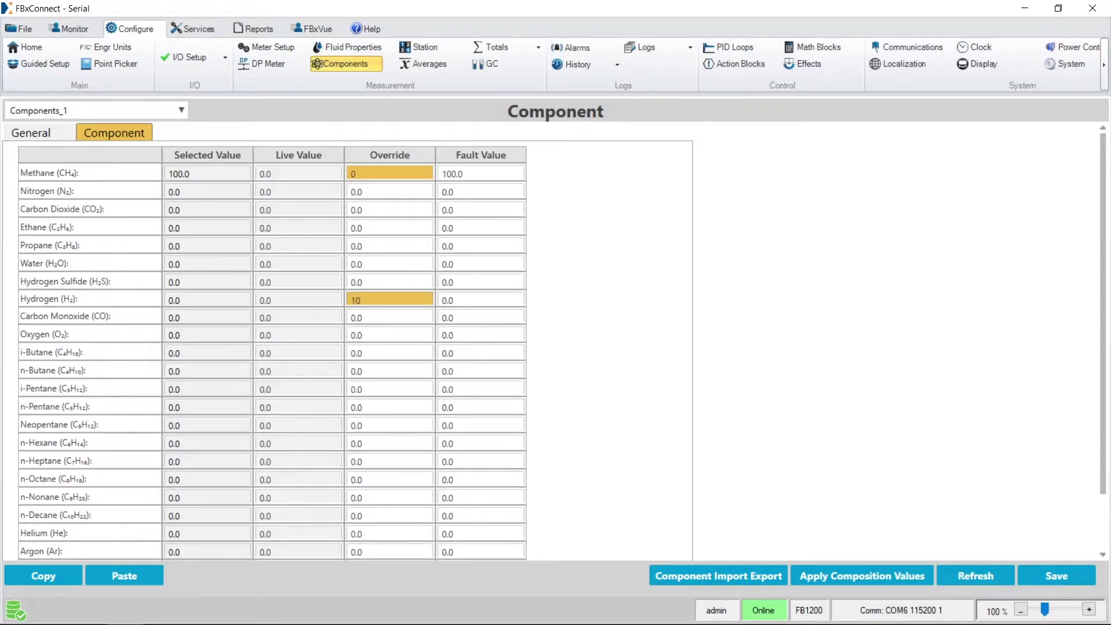
pyautogui.write('0')
# - Save the override composition and confirm applying the composition set
pyautogui.click(1042, 573)
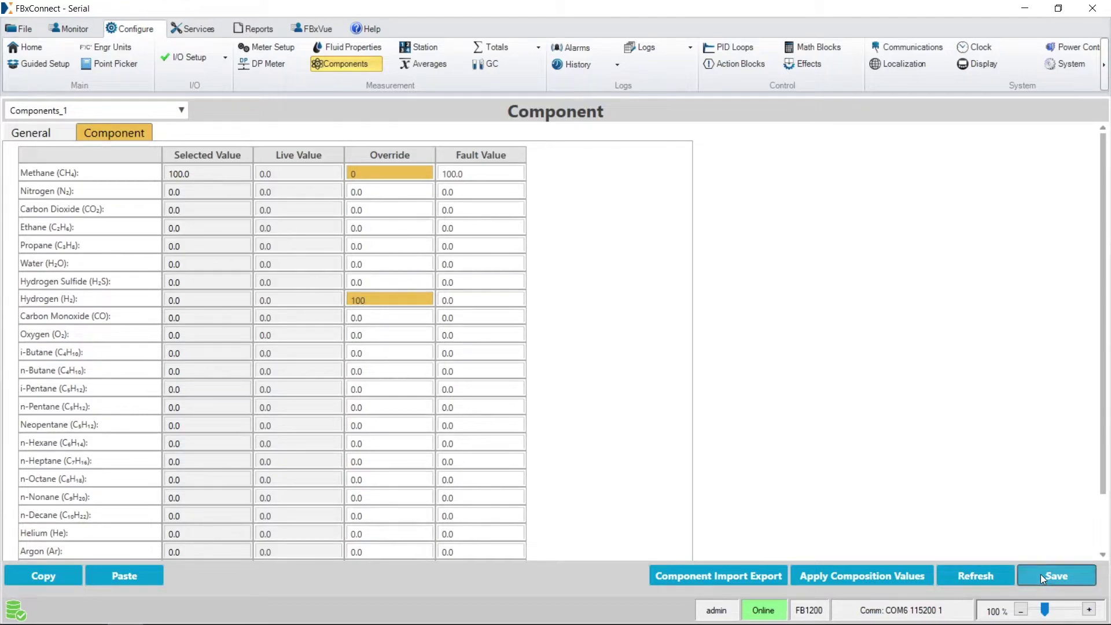
pyautogui.click(906, 572)
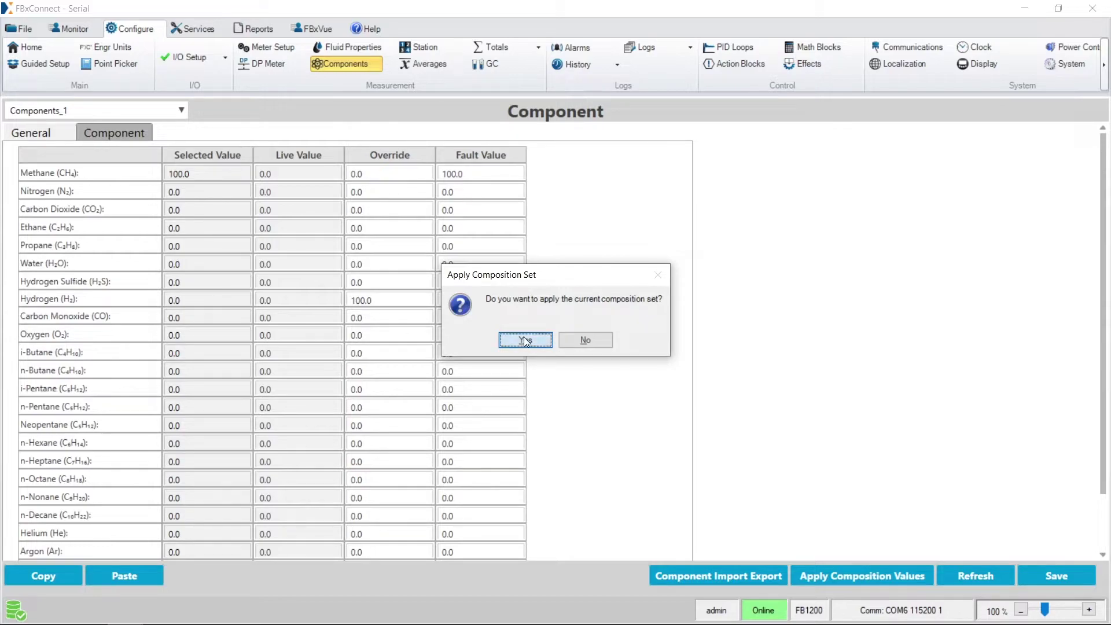
pyautogui.click(524, 337)
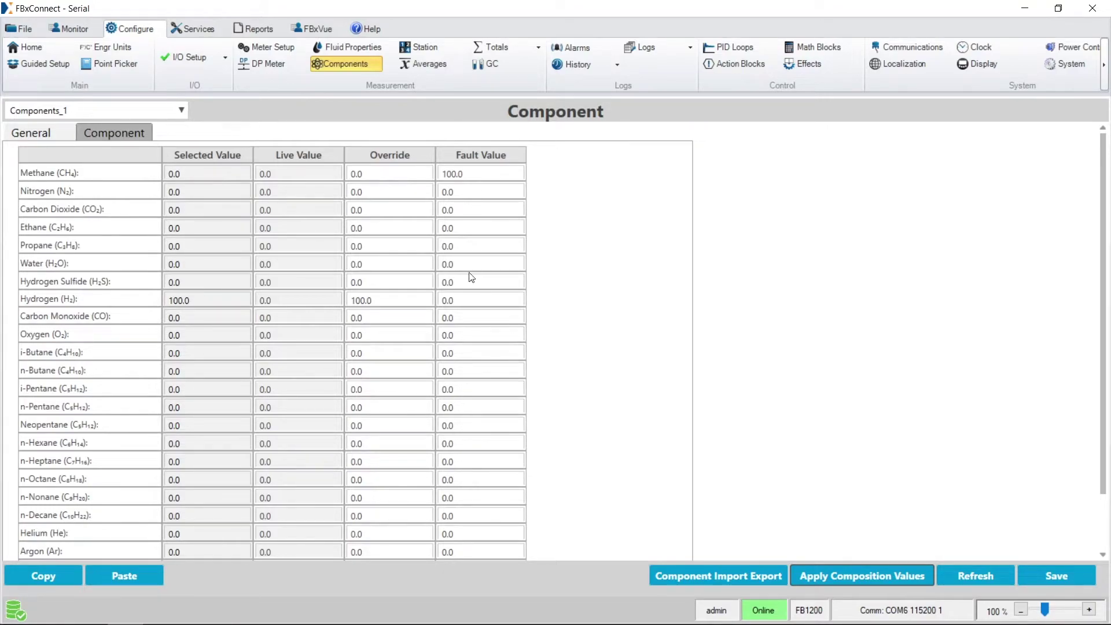
# - Return to DP Mtr_1 to view its Gas DP Meter Rates & Totals
pyautogui.click(293, 69)
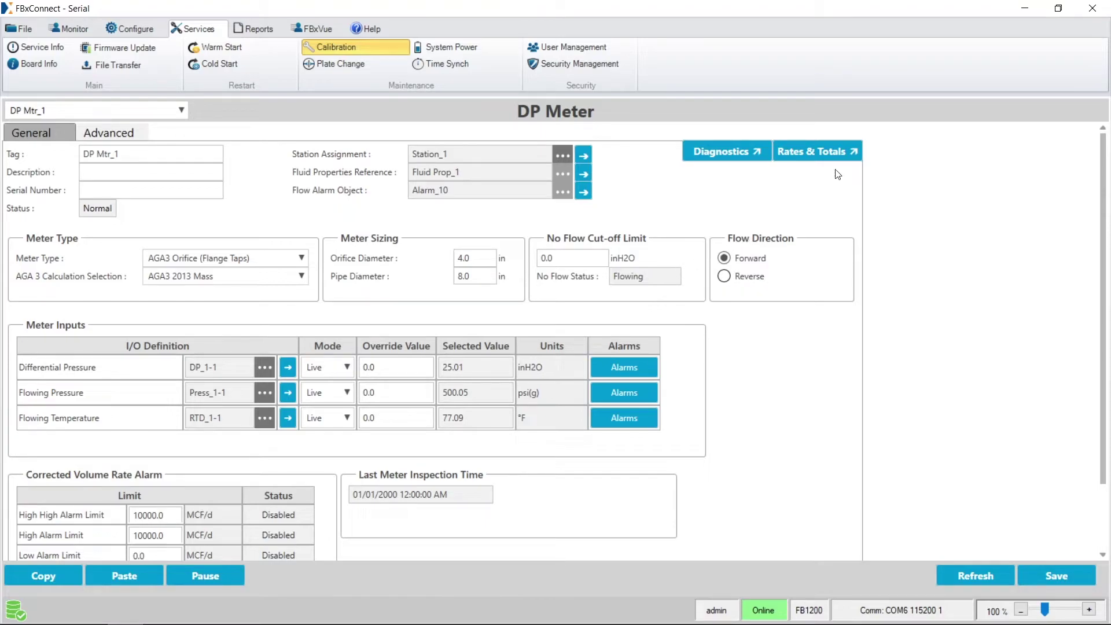
pyautogui.click(817, 152)
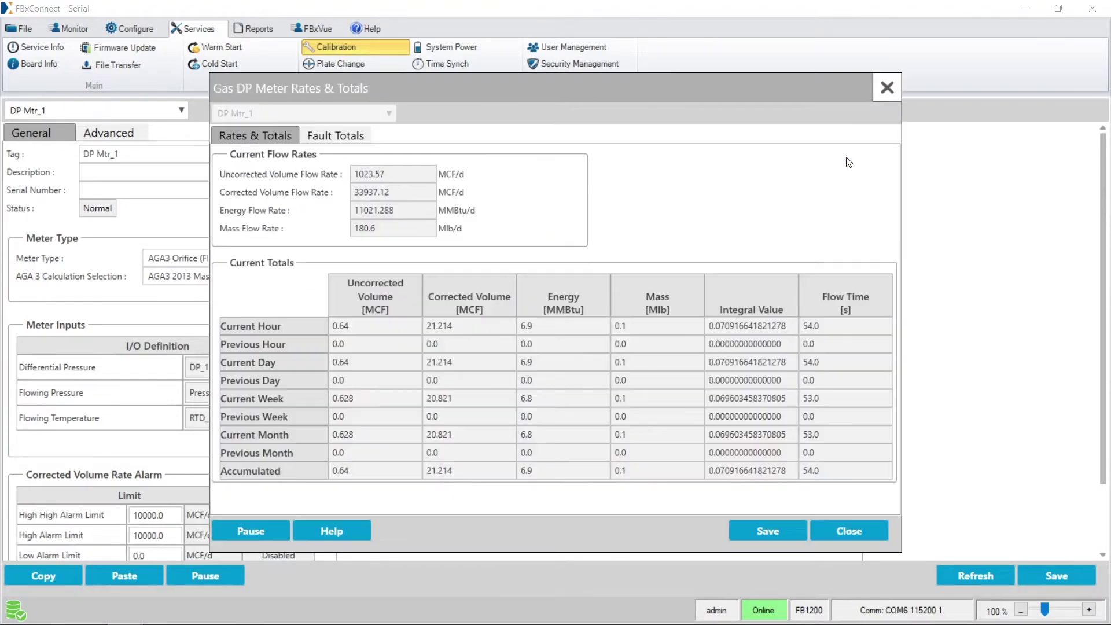